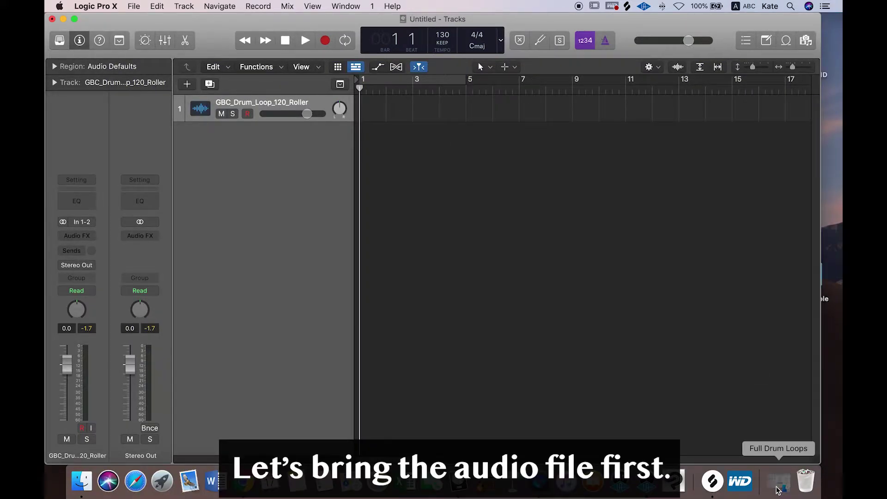
# Step: Drag GBC_Drum_Loop_120_Roller.wav from the Finder window onto track 1 at bar 3
pyautogui.click(778, 481)
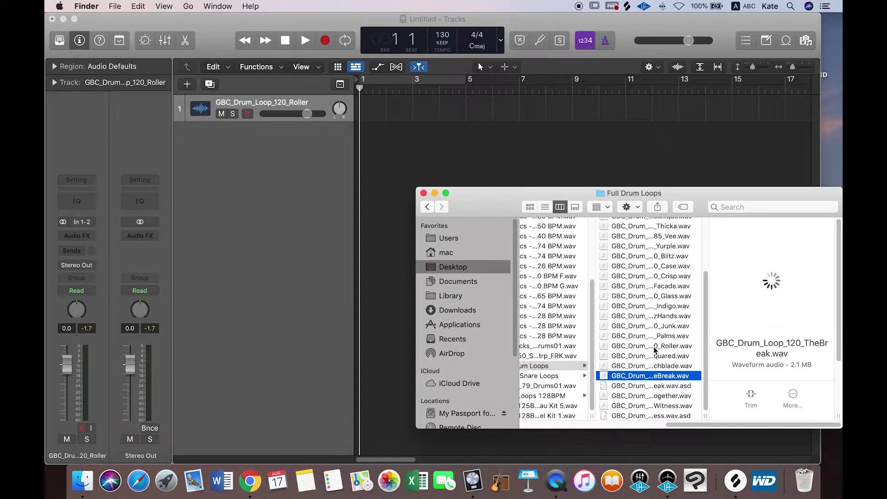
pyautogui.moveTo(653, 347); pyautogui.dragTo(413, 113)
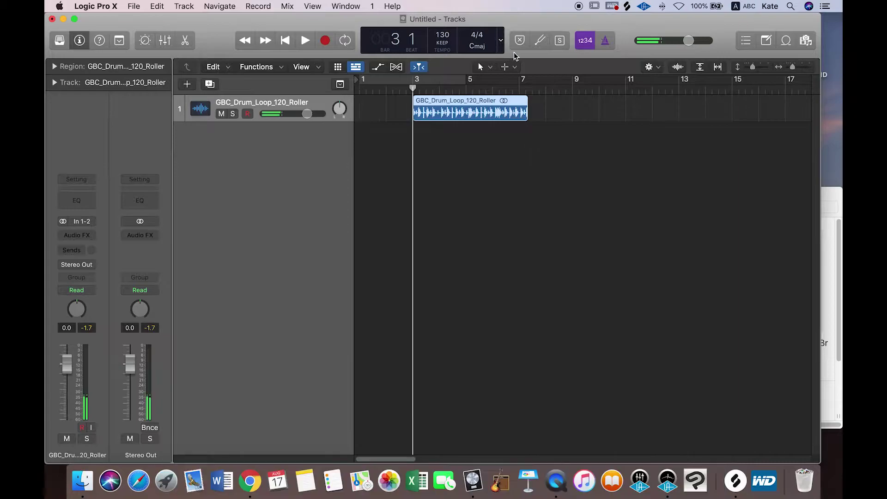
# Step: Show flex editing, then play the Roller loop against the 130 bpm metronome and stop
pyautogui.press('space')
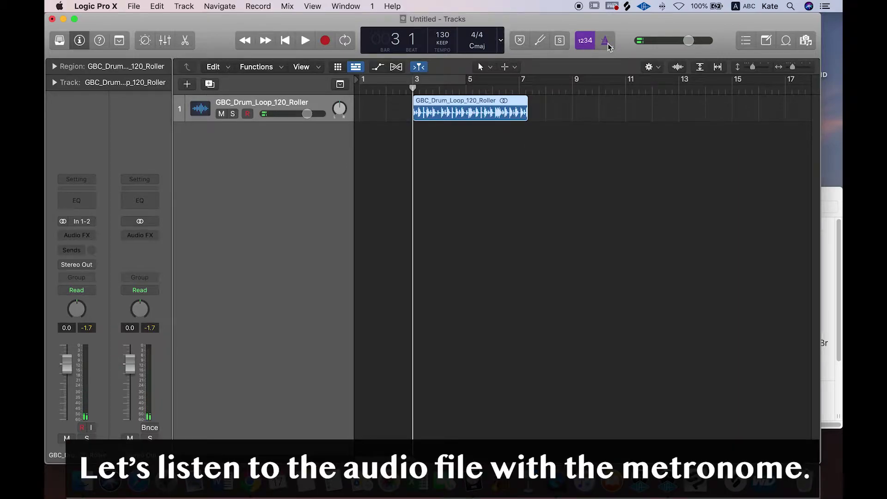
pyautogui.click(302, 40)
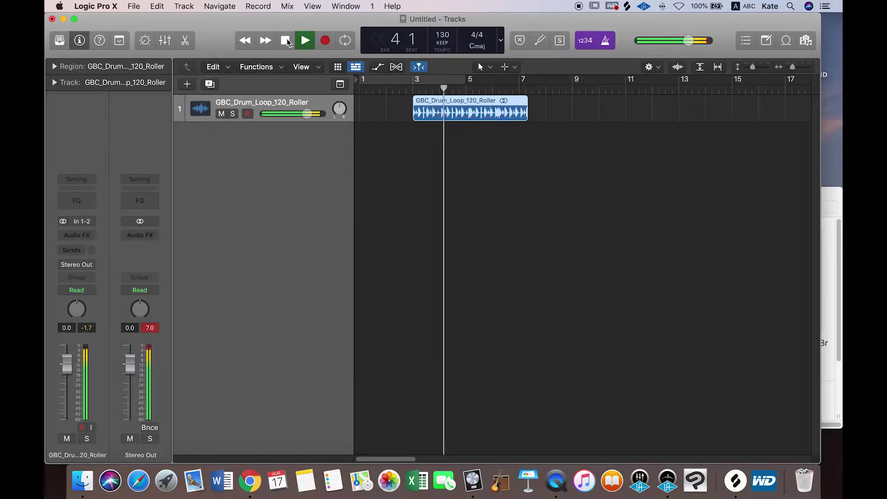
pyautogui.click(286, 41)
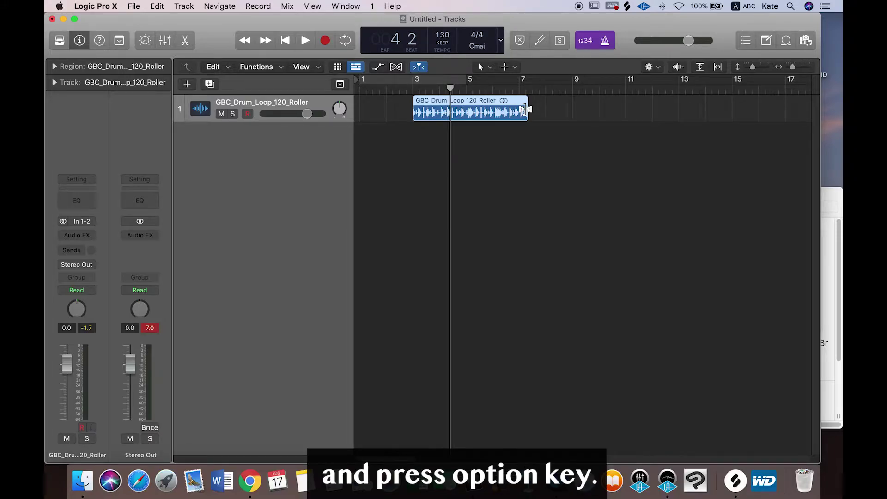
# Step: Option-drag the Roller region's end to time-stretch it to bar 7, then replay it from bar 3
pyautogui.press('alt')
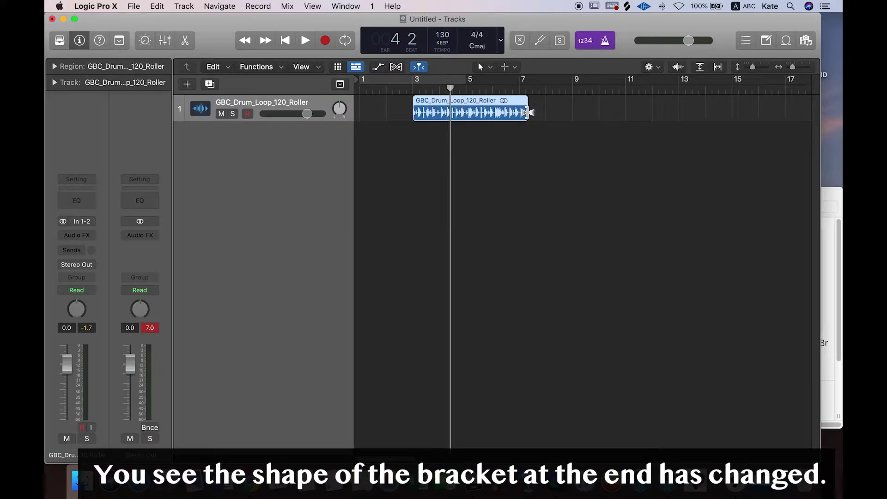
pyautogui.moveTo(527, 112); pyautogui.dragTo(518, 113)
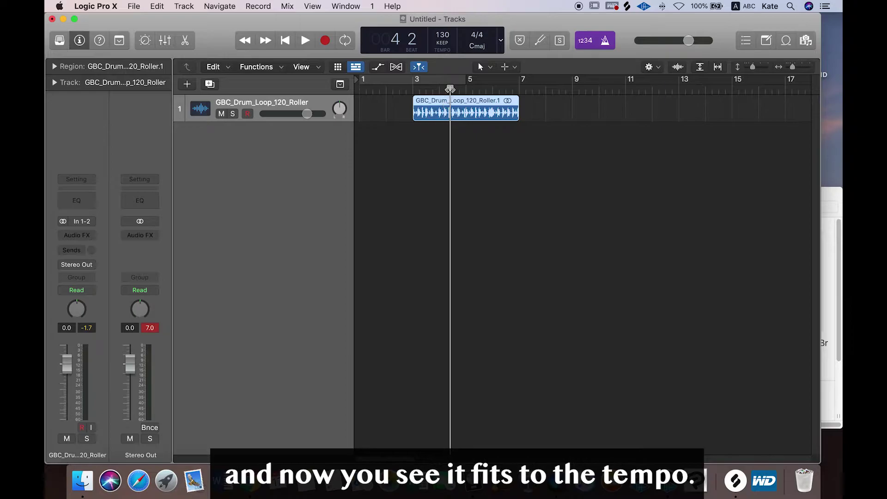
pyautogui.moveTo(450, 89); pyautogui.dragTo(415, 89)
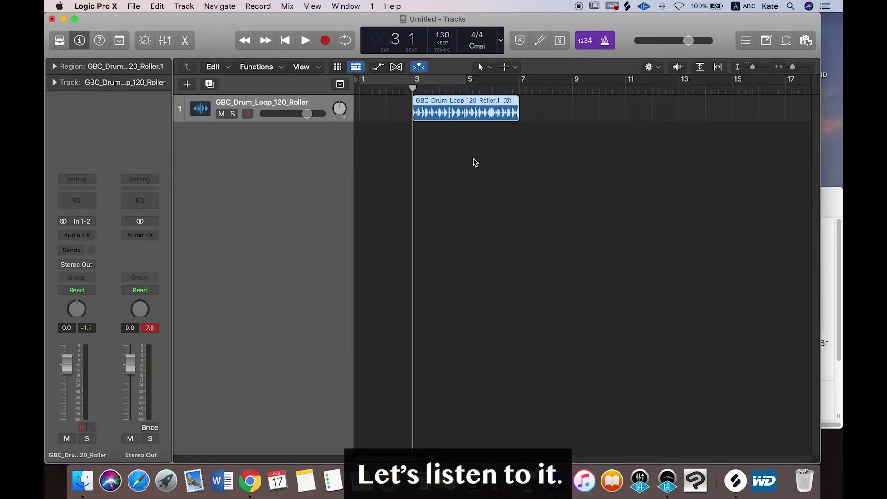
pyautogui.press('space')
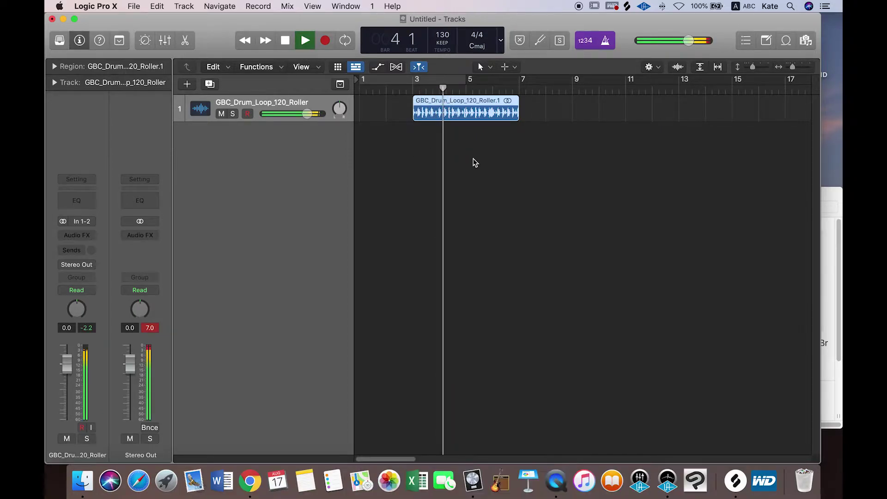
pyautogui.press('space')
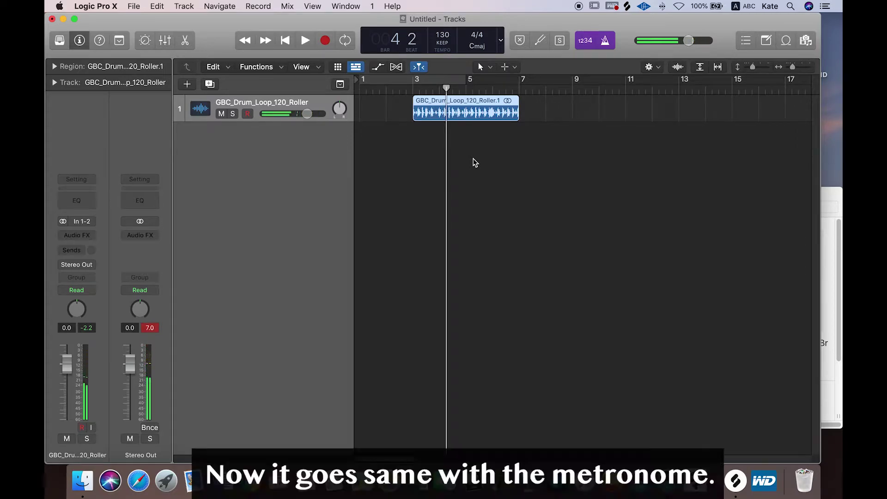
pyautogui.click(495, 129)
pyautogui.click(495, 119)
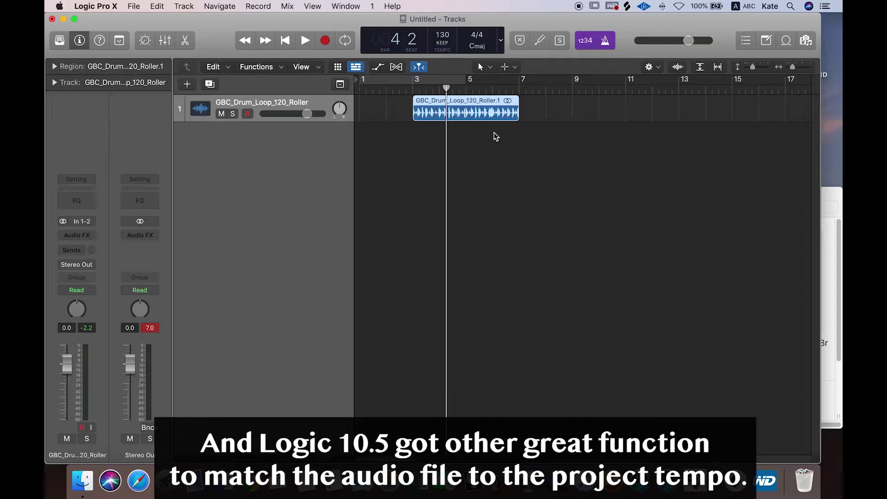
# Step: Delete the stretched region and set Smart Tempo imported audio files to On + Align Bars and Beats
pyautogui.press('Delete')
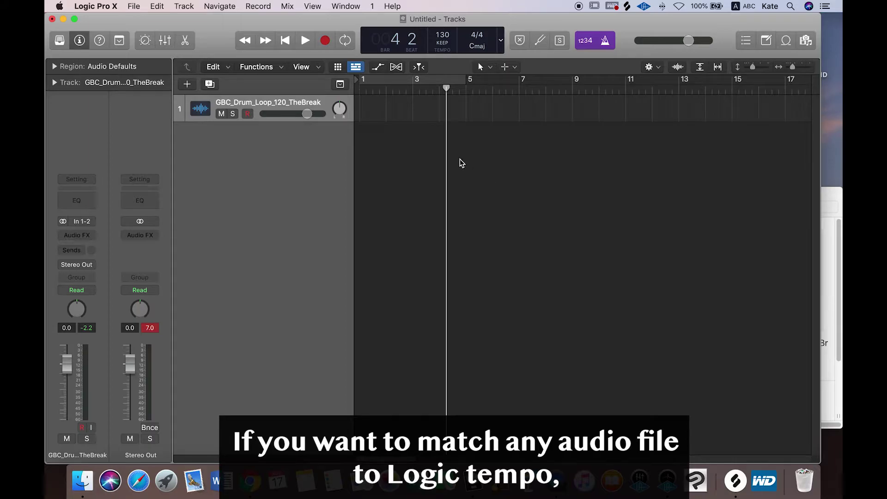
pyautogui.click(445, 51)
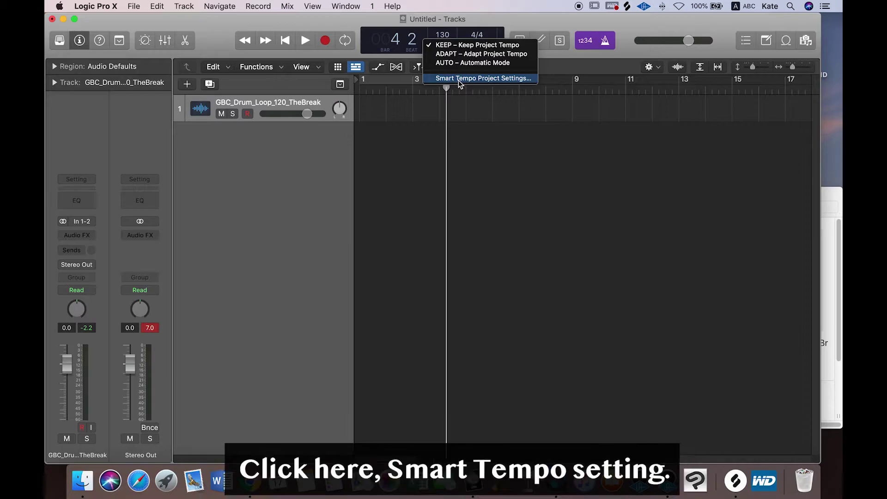
pyautogui.click(460, 79)
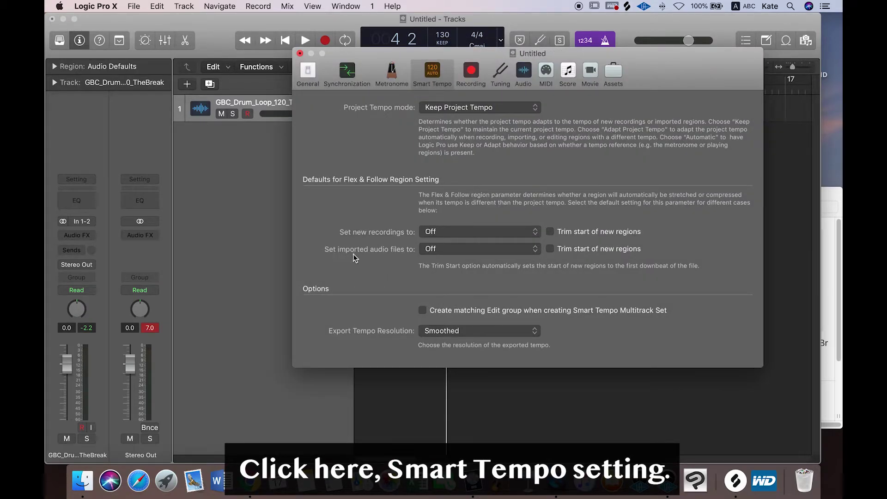
pyautogui.click(462, 253)
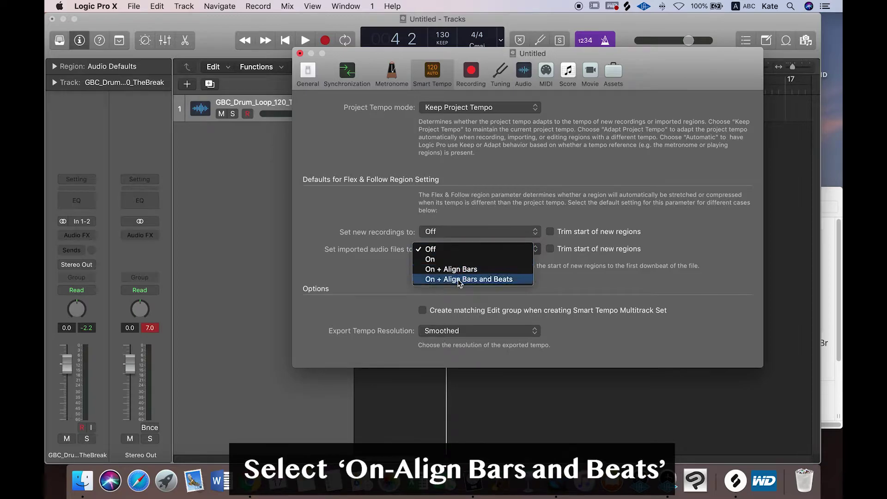
pyautogui.click(504, 280)
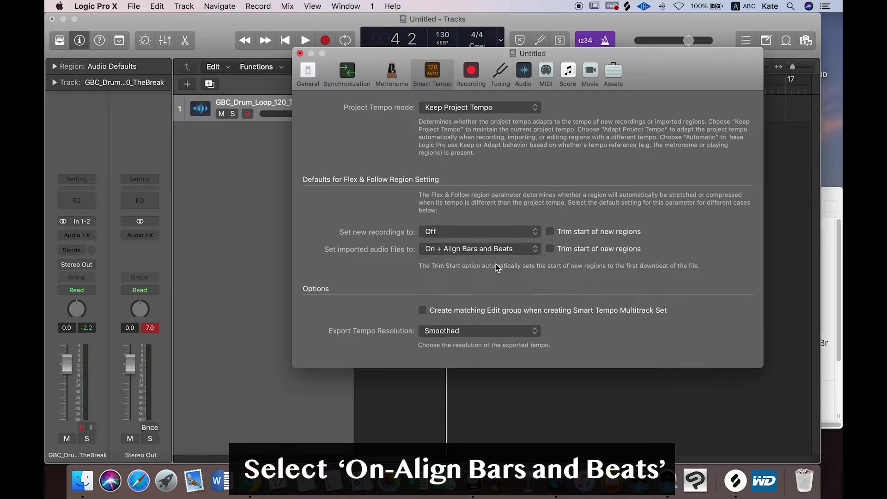
pyautogui.click(300, 54)
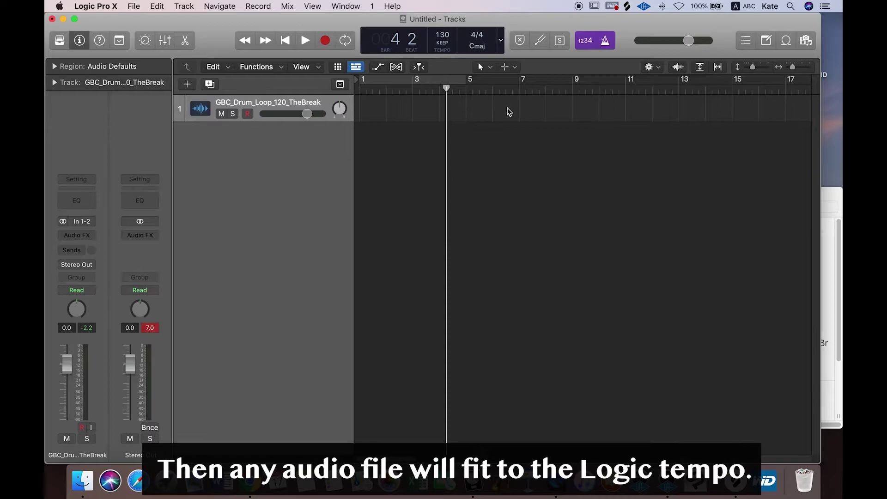
# Step: Drag GBC_Drum_Loop_120_TheBreak.wav onto track 1 at bar 3 and dismiss the downbeat prompt
pyautogui.click(831, 197)
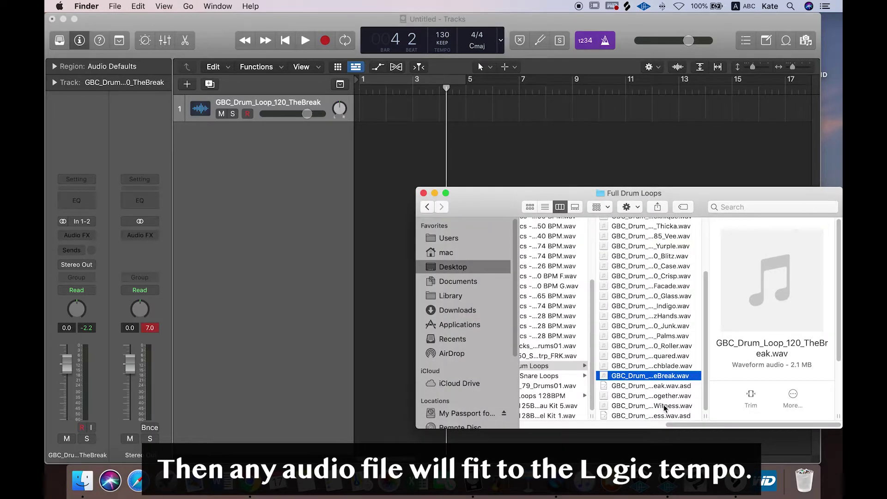
pyautogui.moveTo(666, 379); pyautogui.dragTo(414, 107)
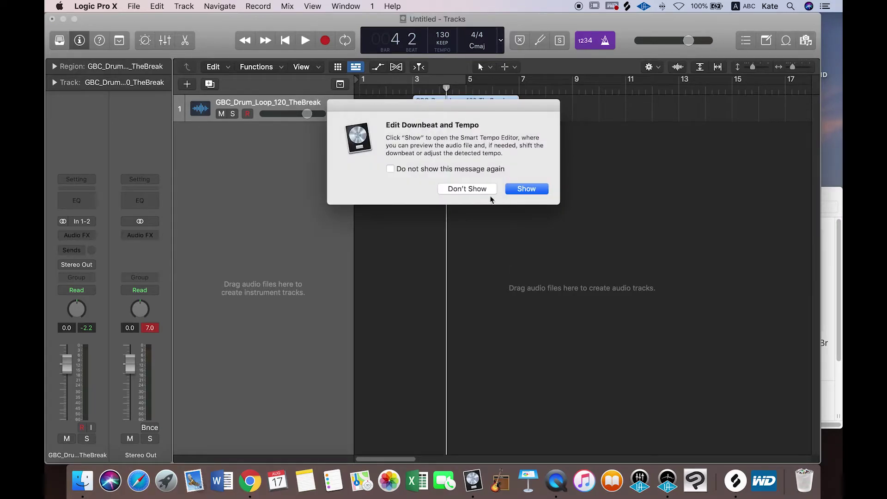
pyautogui.click(486, 187)
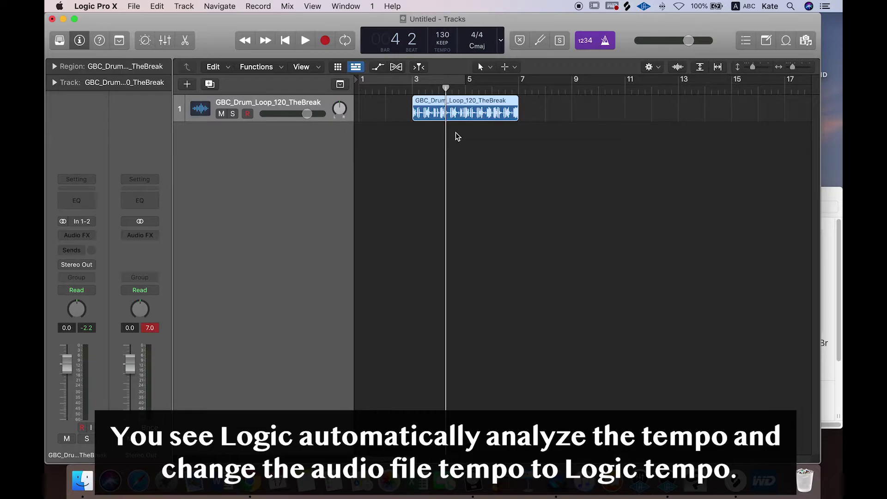
# Step: Try the Live Loops grid with the zHands loop in the first cell, then return to Tracks view
pyautogui.click(337, 68)
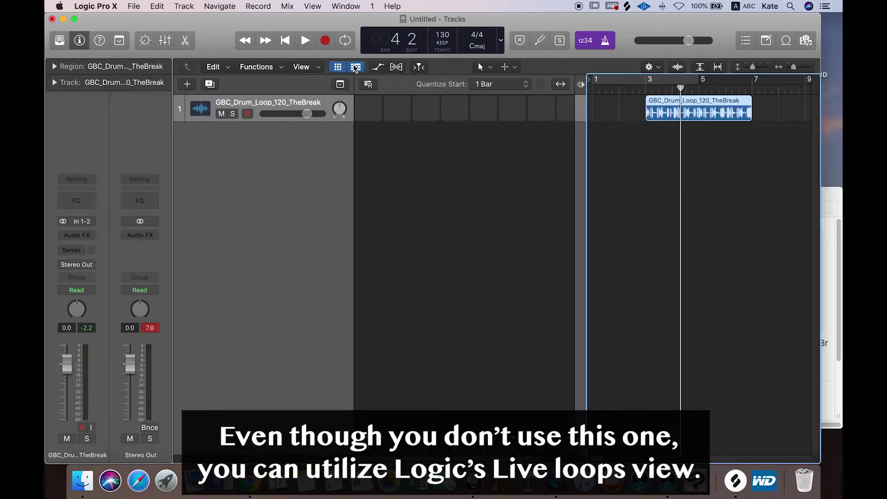
pyautogui.click(355, 67)
pyautogui.press('super+Tab')
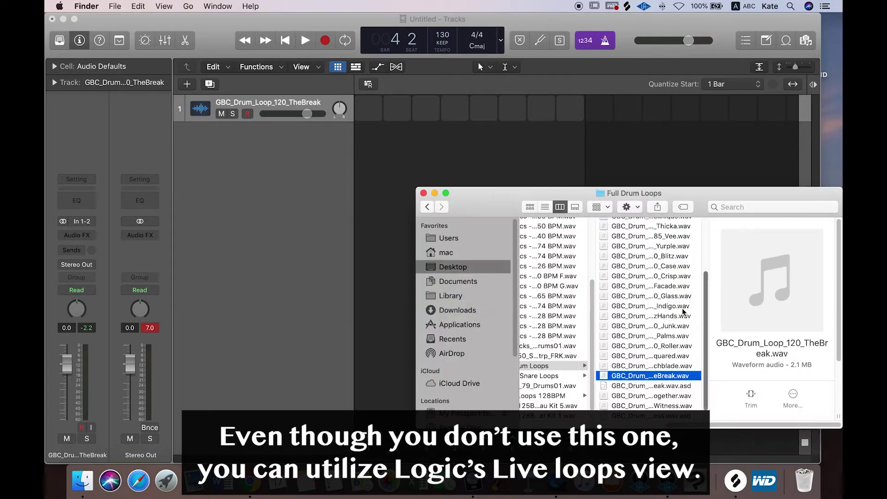
pyautogui.moveTo(683, 311); pyautogui.dragTo(396, 119)
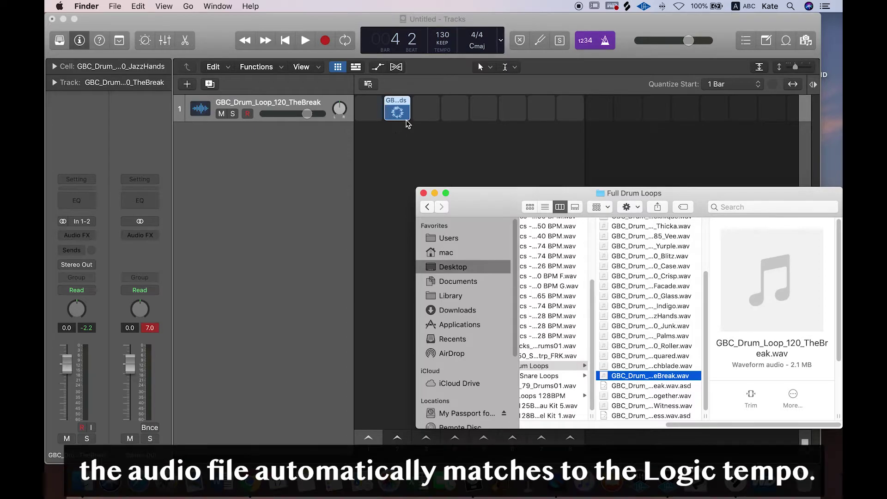
pyautogui.click(355, 67)
# Step: Return the playhead to bar 3, open TheBreak in the Audio Track Editor and zoom in
pyautogui.moveTo(456, 90); pyautogui.dragTo(422, 89)
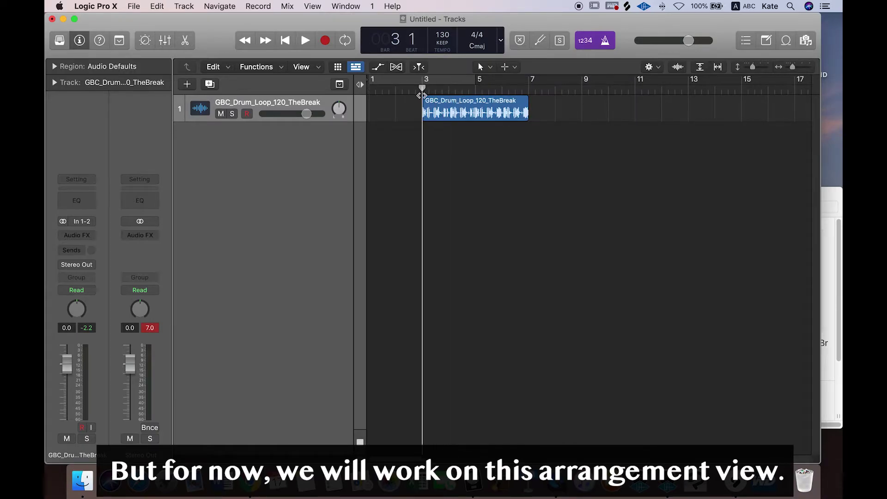
pyautogui.doubleClick(459, 101)
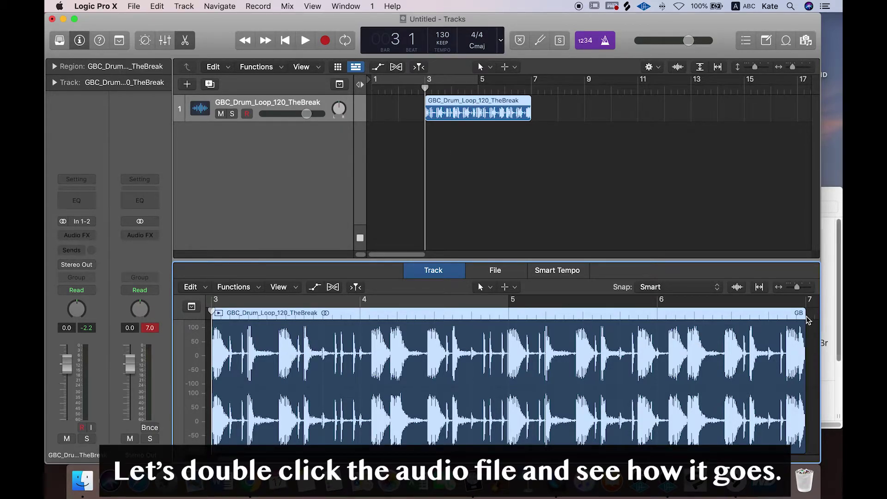
pyautogui.moveTo(797, 287); pyautogui.dragTo(803, 290)
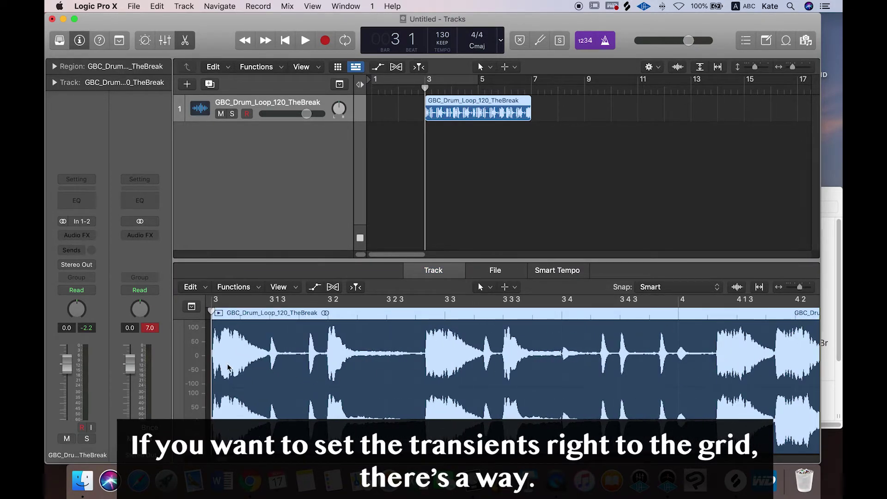
# Step: Enable Flex Time in Slicing mode and set the TheBreak region's Quantize to 1/16 Note
pyautogui.click(397, 67)
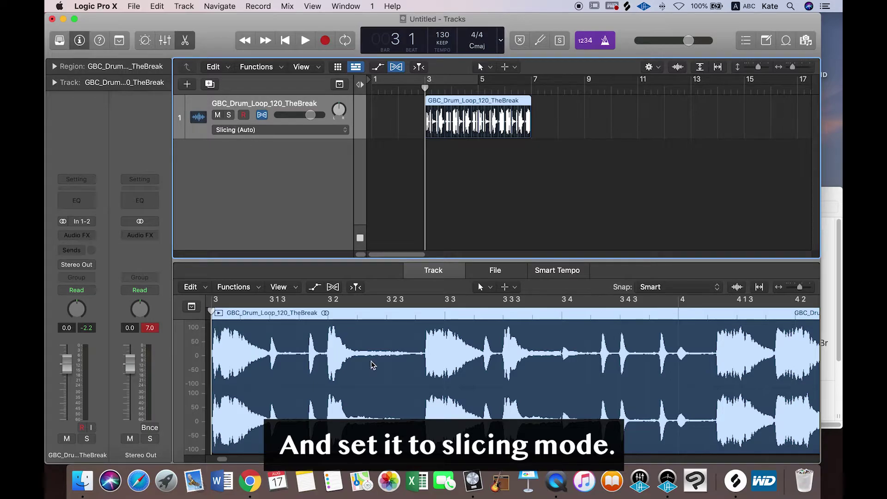
pyautogui.click(54, 66)
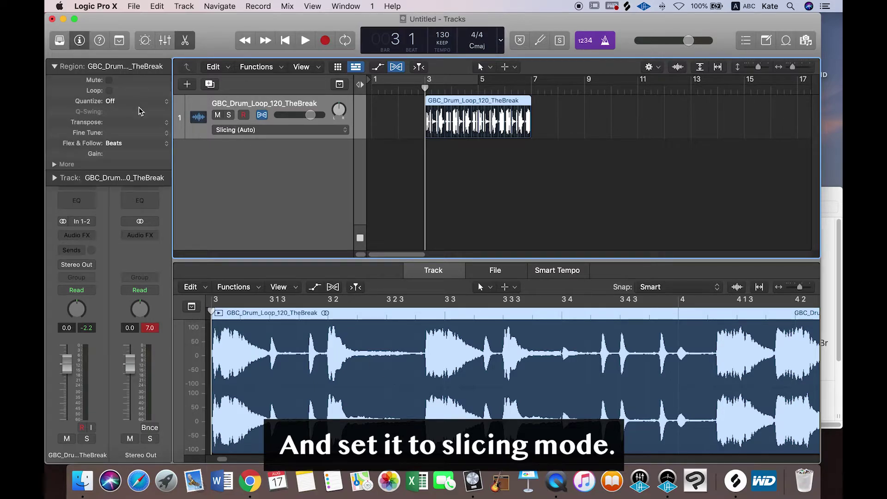
pyautogui.click(147, 102)
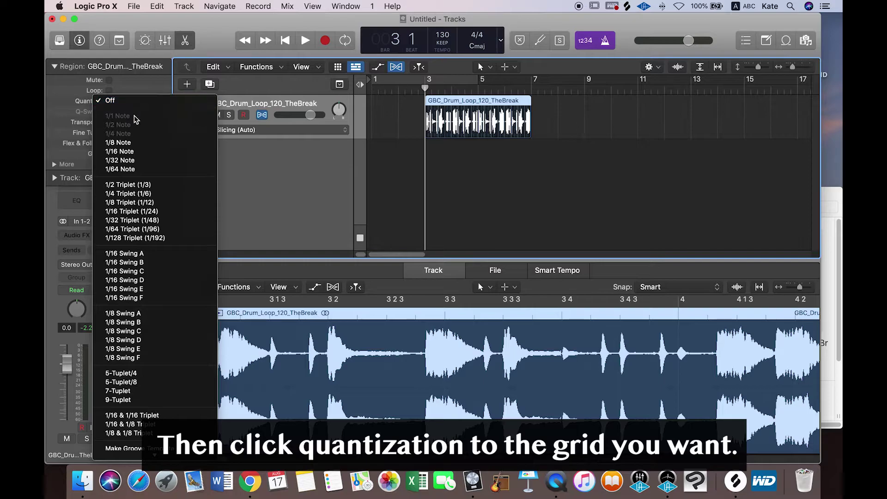
pyautogui.click(120, 151)
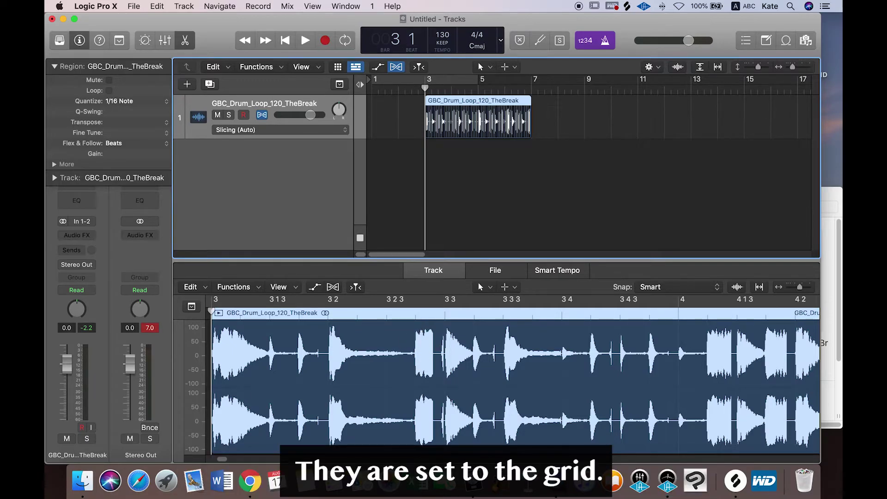
pyautogui.click(795, 68)
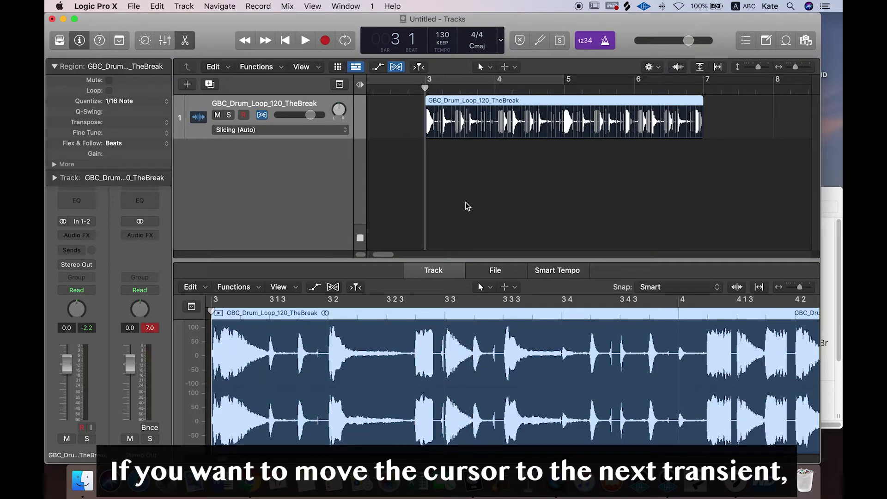
# Step: Step the playhead between TheBreak's transients with Ctrl+< and Ctrl+>, ending at bar 4 beat 1
pyautogui.click(442, 167)
pyautogui.hotkey('ctrl', '>')
pyautogui.hotkey('ctrl', '>')
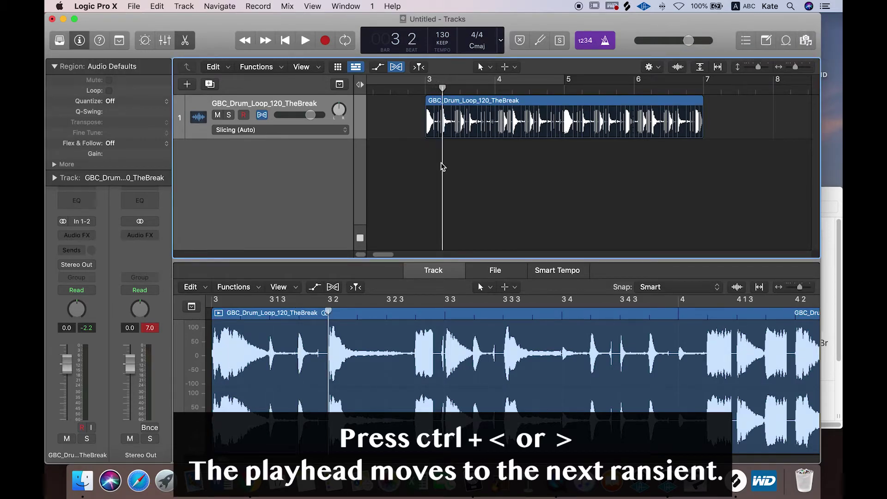
pyautogui.press('ctrl+less')
pyautogui.press('ctrl+less')
pyautogui.hotkey('ctrl', '>')
pyautogui.hotkey('ctrl', '>')
pyautogui.hotkey('ctrl', '>')
pyautogui.hotkey('ctrl', '>')
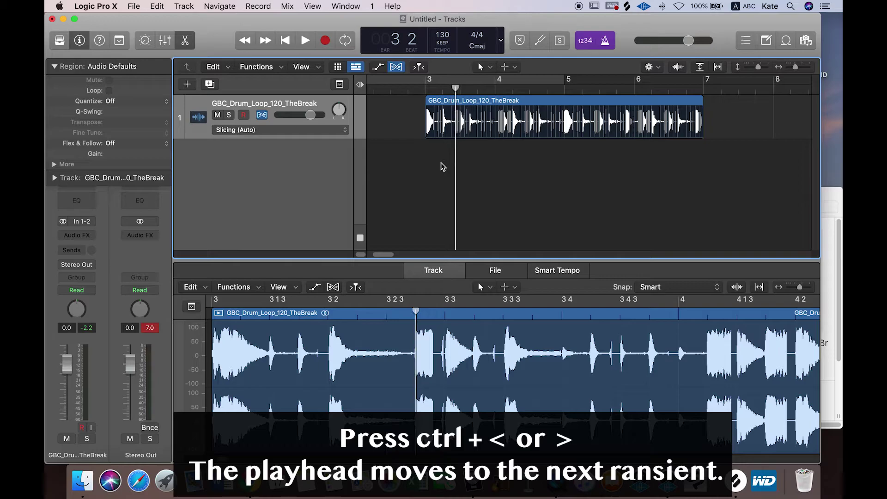
pyautogui.hotkey('ctrl', '>')
pyautogui.hotkey('ctrl', '>')
pyautogui.hotkey('ctrl', '>')
pyautogui.hotkey('ctrl', '>')
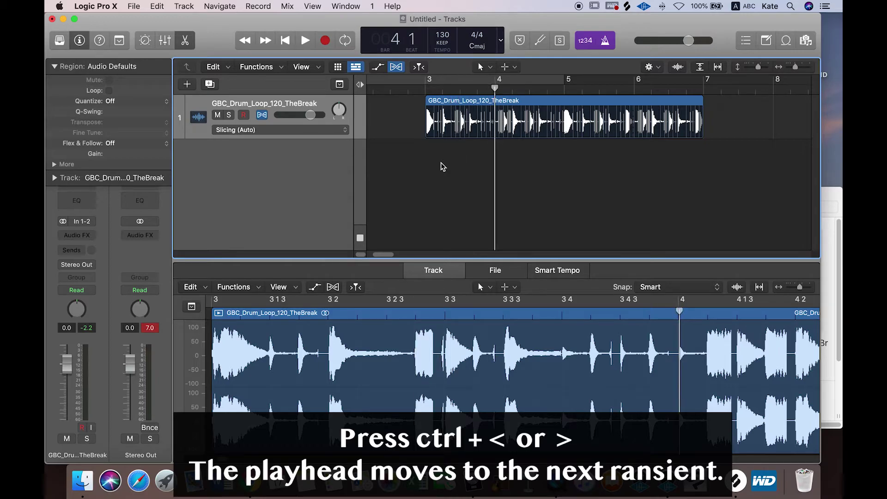
pyautogui.hotkey('ctrl', '>')
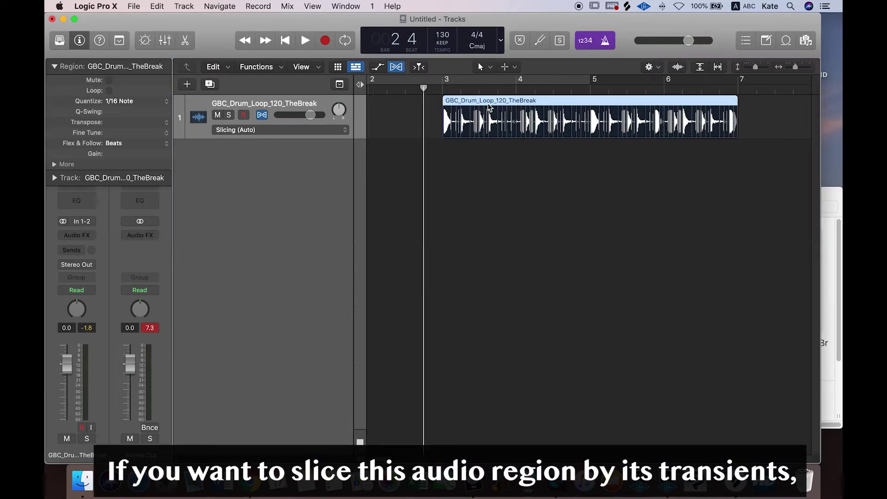
# Step: Slice the TheBreak region at its transient markers from the region's shortcut menu
pyautogui.rightClick(490, 102)
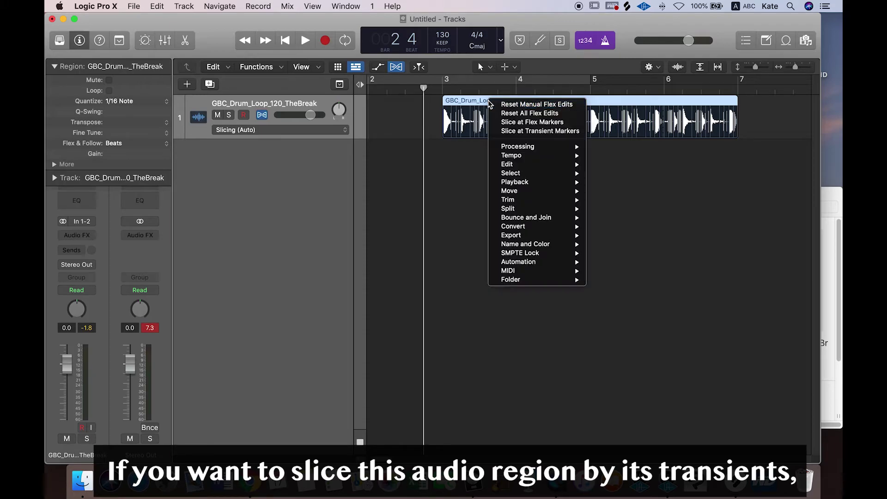
pyautogui.click(534, 131)
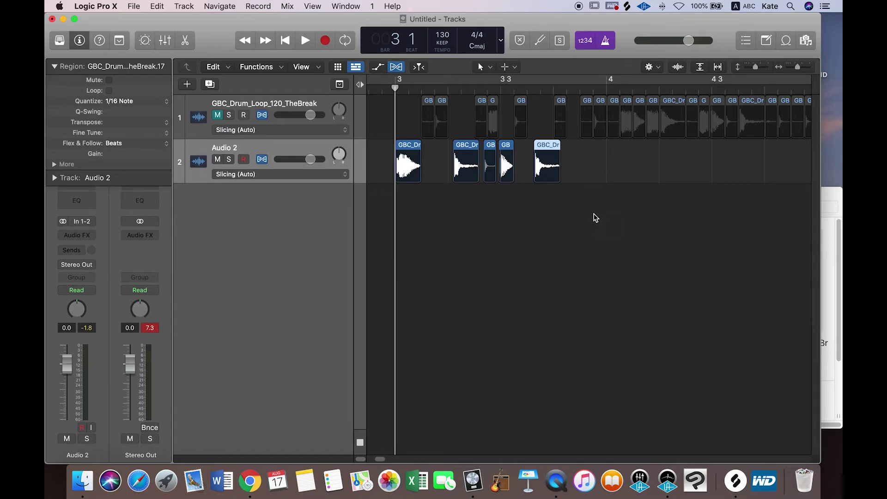
# Step: Select the five Audio 2 slices and show them in the Event List
pyautogui.moveTo(595, 217); pyautogui.dragTo(398, 164)
pyautogui.press('e')
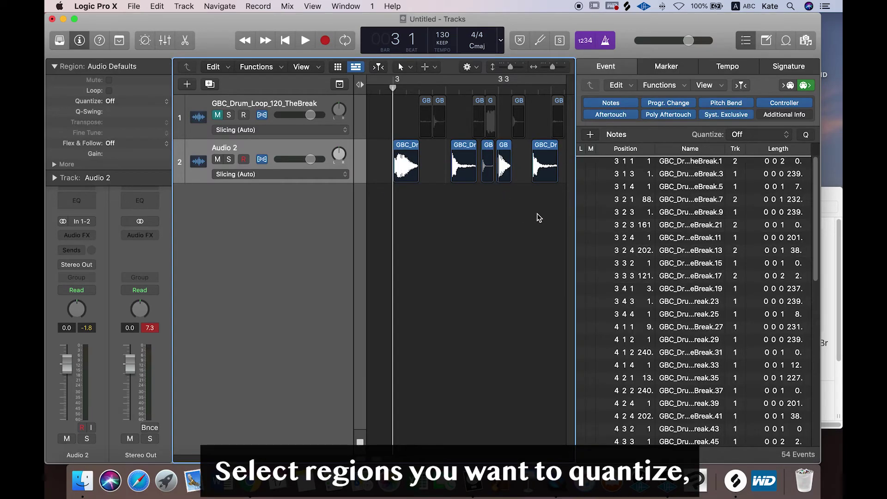
pyautogui.moveTo(557, 191); pyautogui.dragTo(406, 167)
pyautogui.click(485, 210)
pyautogui.moveTo(550, 201); pyautogui.dragTo(384, 172)
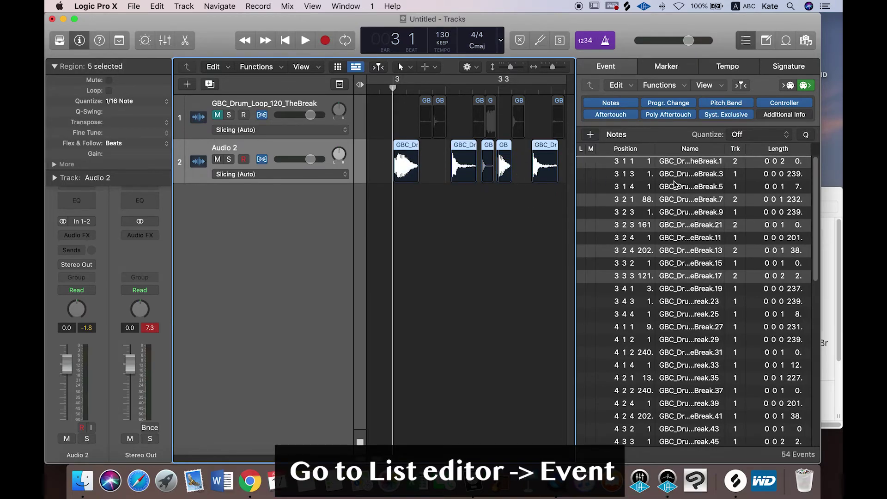
# Step: Quantize the selected slices to 1/16, then 1/8, finally settling on 1/8 Triplet
pyautogui.click(790, 135)
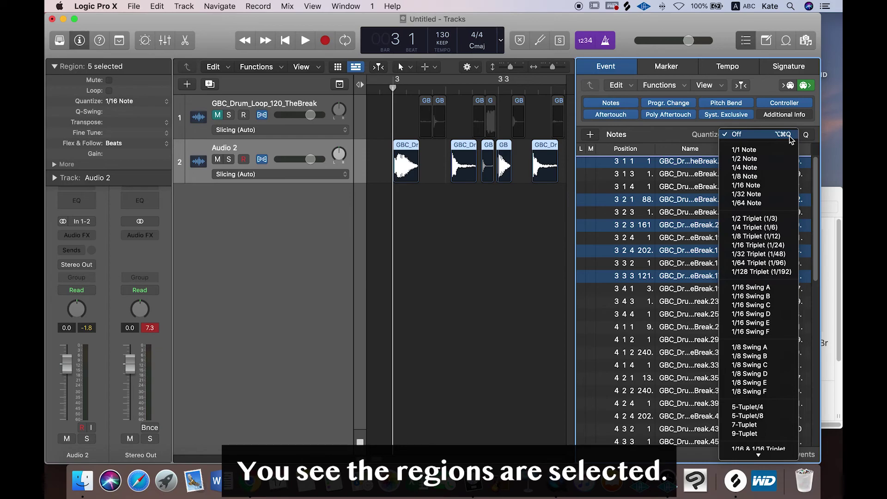
pyautogui.click(761, 186)
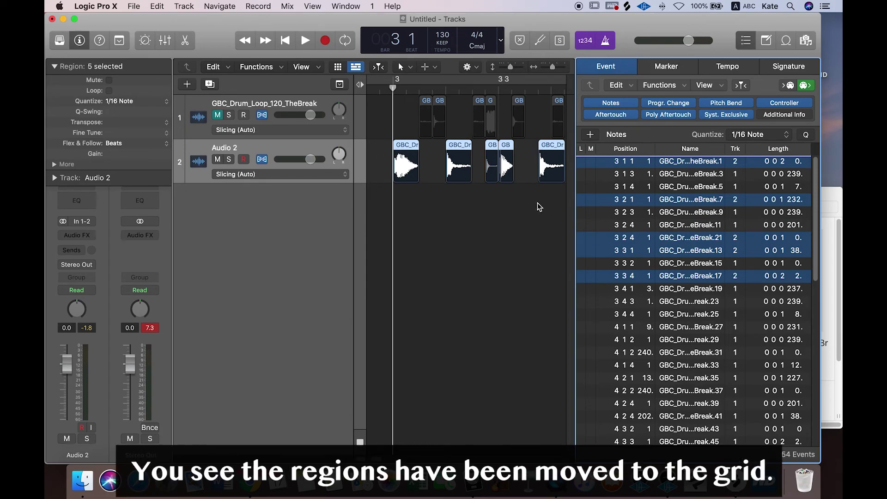
pyautogui.click(786, 136)
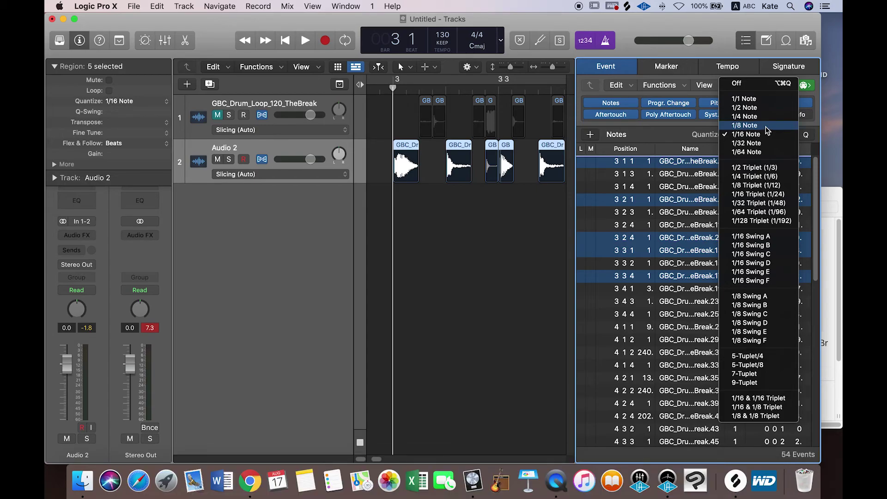
pyautogui.click(766, 127)
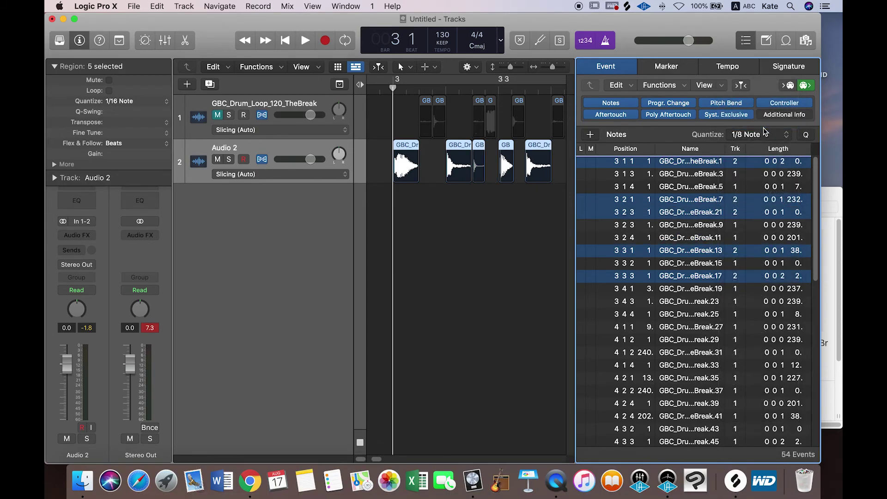
pyautogui.click(765, 132)
pyautogui.click(761, 199)
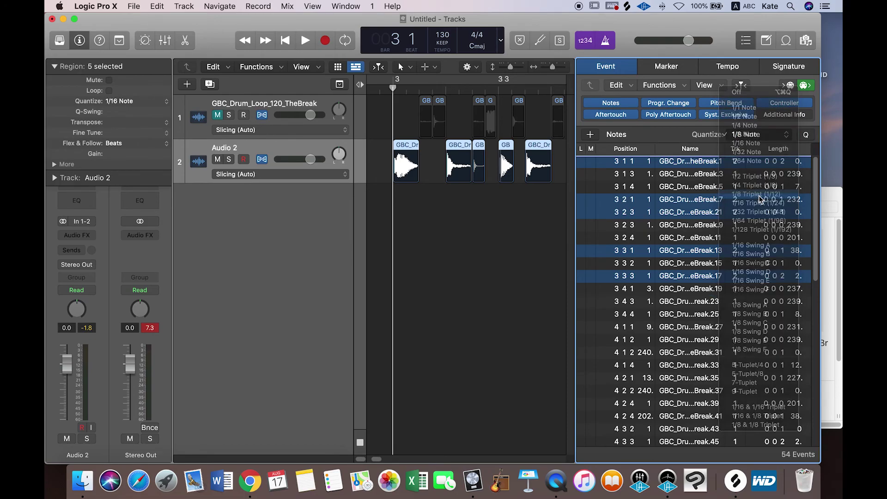